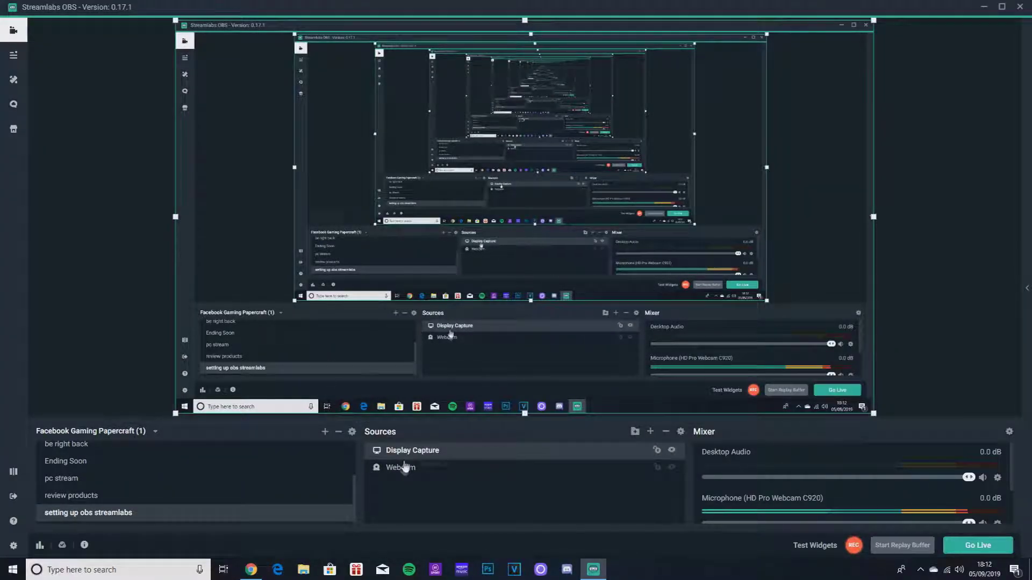
- Move the Webcam source above Display Capture in the Sources list
drag(405, 468, 406, 447)
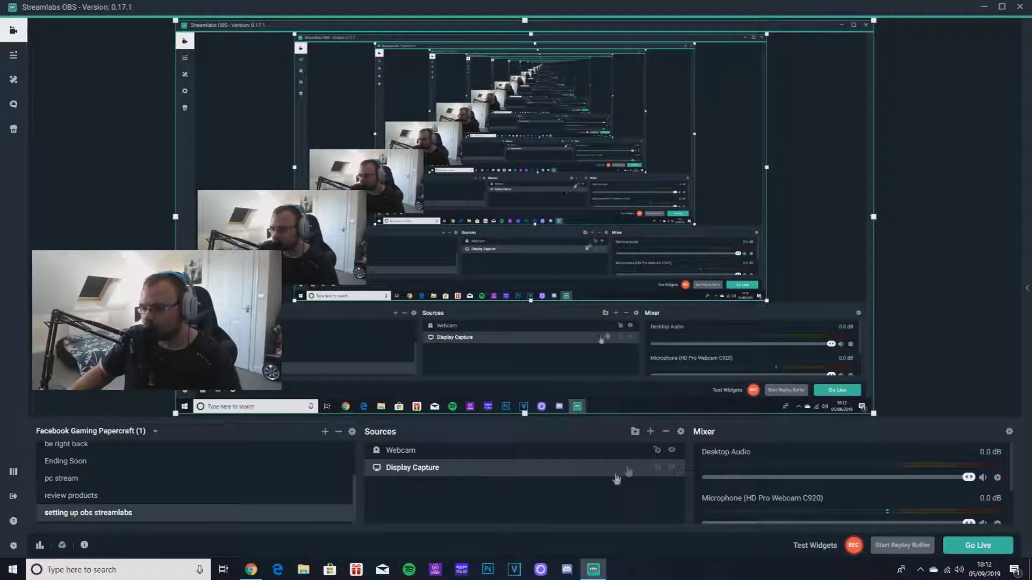
- Start adding an Image source and preview the existing Ending Soon and Image sources
click(650, 434)
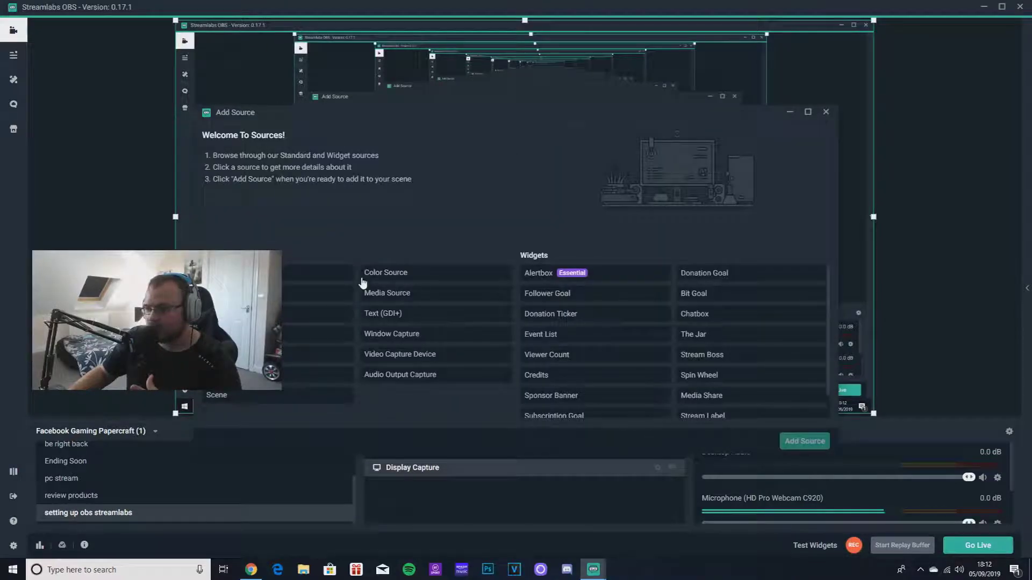
click(289, 277)
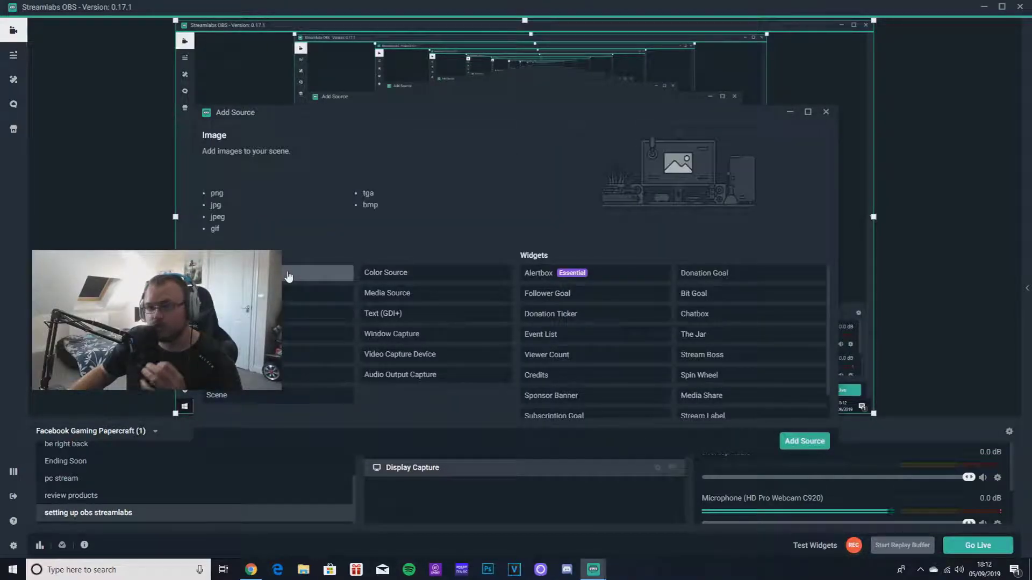
click(798, 440)
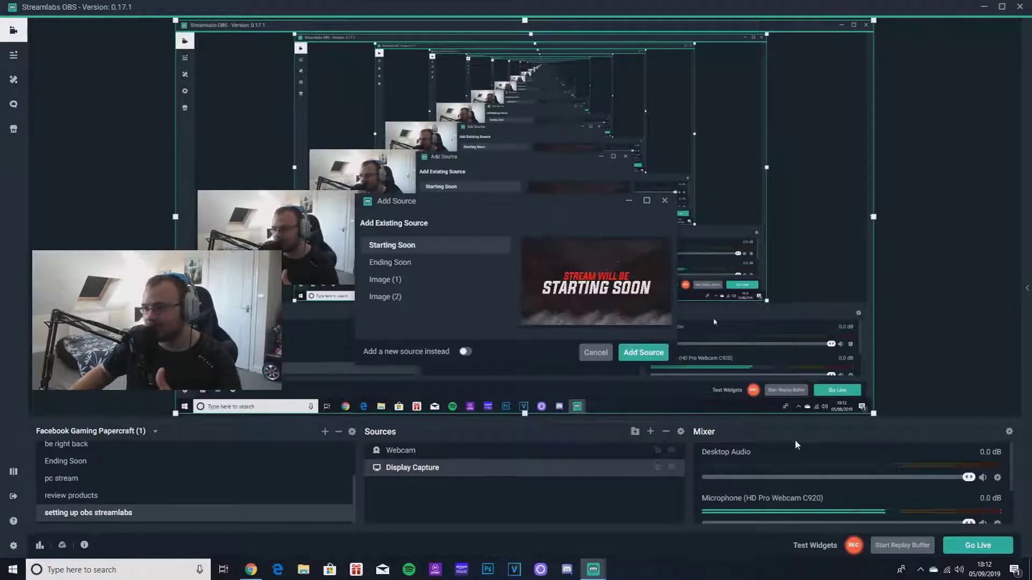
click(404, 264)
click(390, 280)
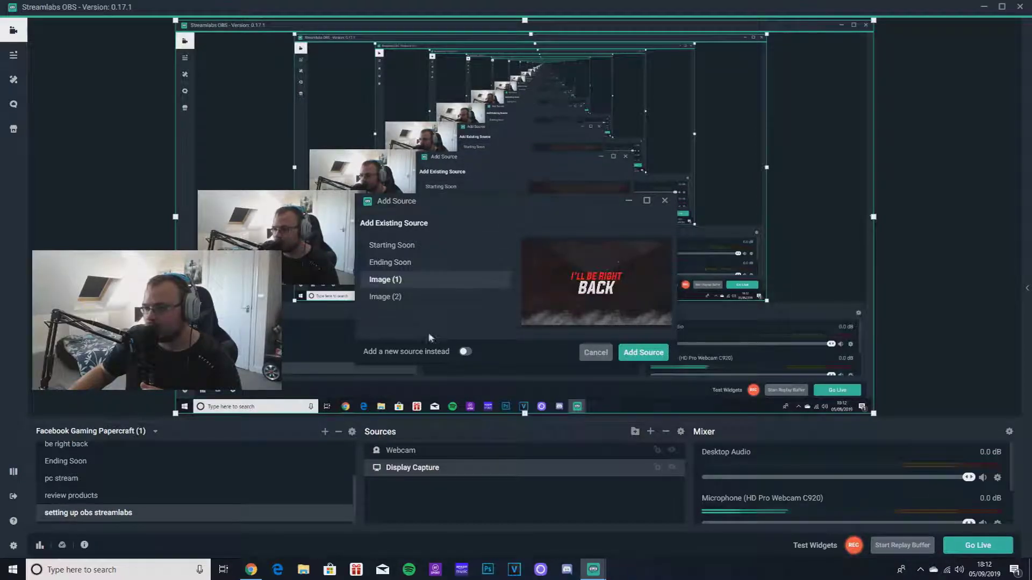
click(392, 299)
click(430, 246)
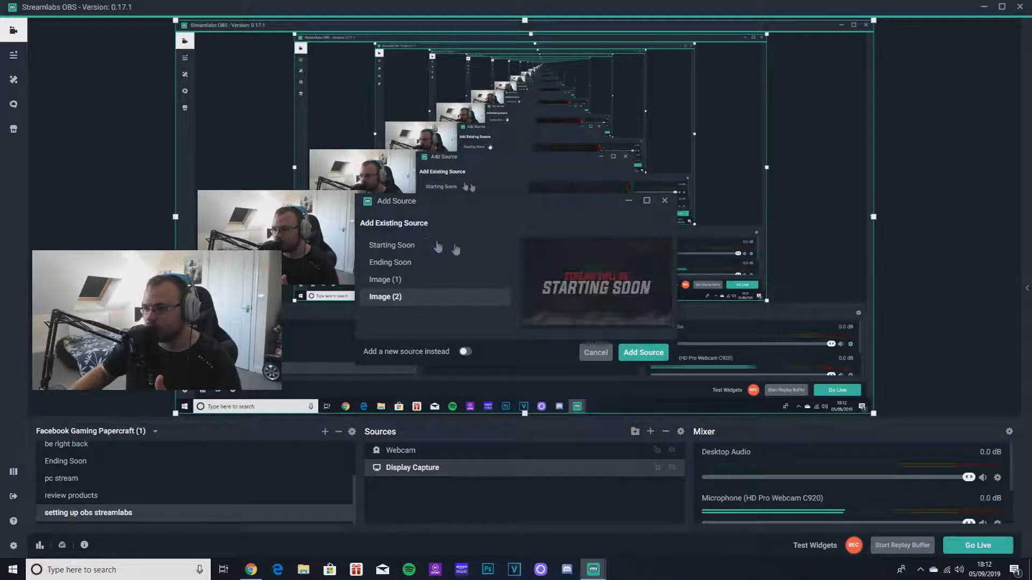
- Choose to add a new source instead and name it OVERLAY
click(465, 352)
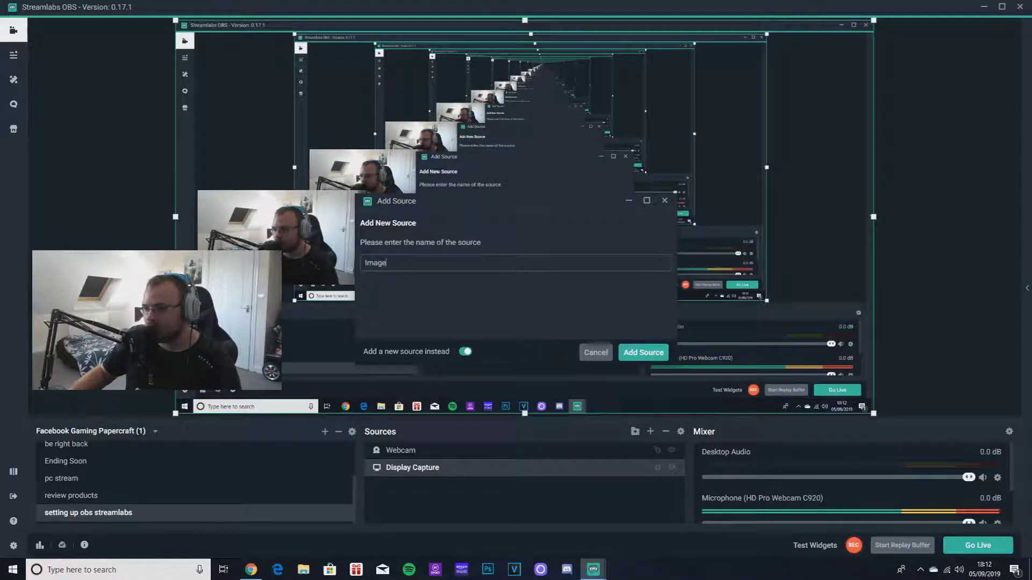
click(432, 266)
key(BackSpace)
key(BackSpace)
key(BackSpace)
key(BackSpace)
key(BackSpace)
text(OVERLAY)
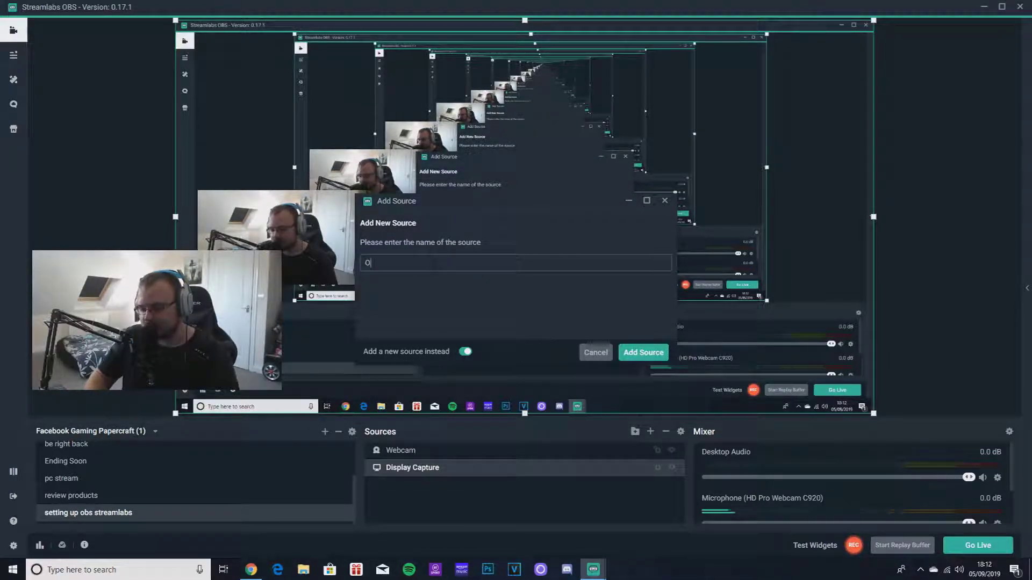
- Load DONMAFIAFACECAM from the donmafiaking folder as the OVERLAY image and confirm
click(652, 354)
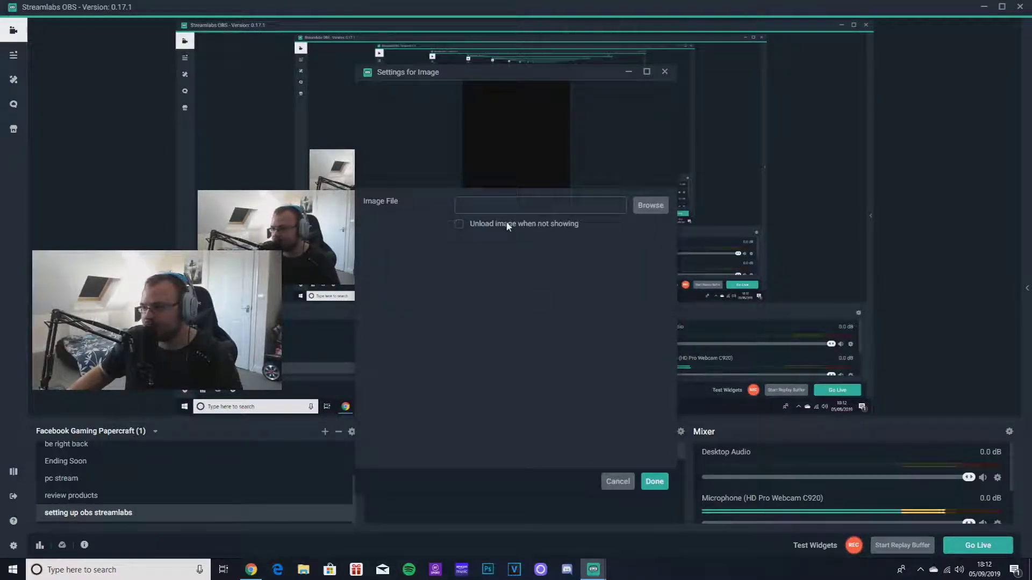
click(651, 205)
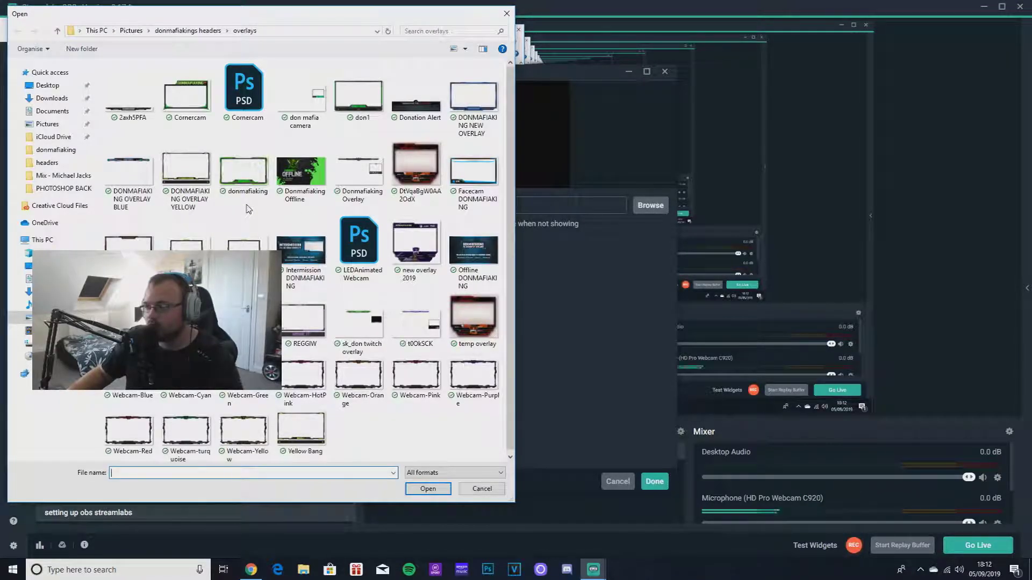
click(56, 149)
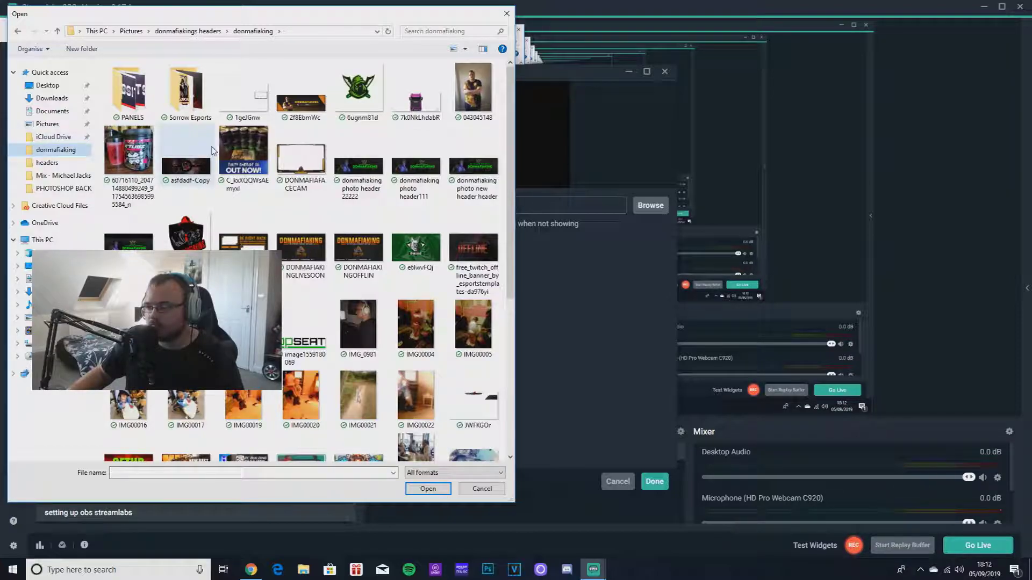
double_click(298, 171)
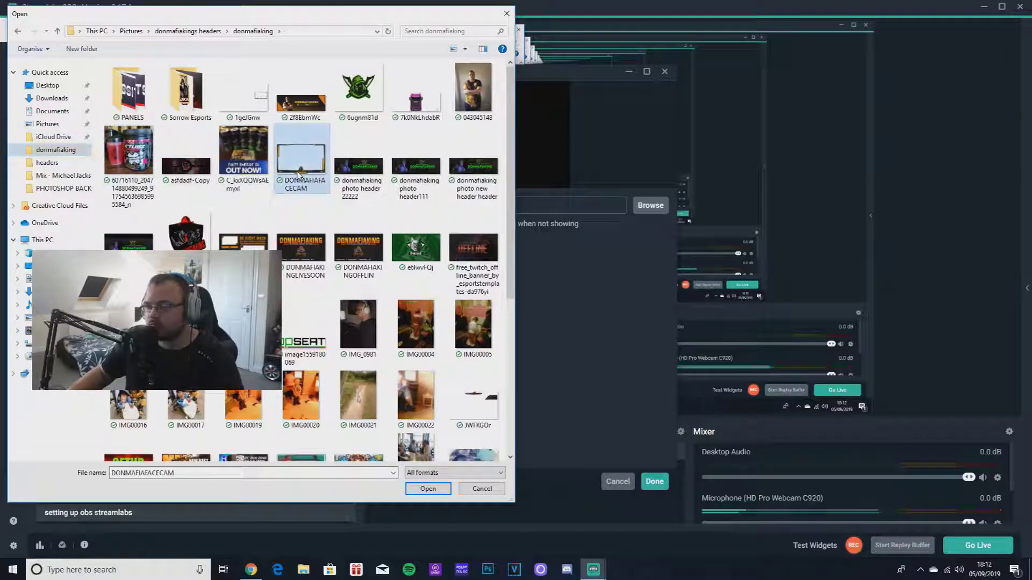
click(655, 481)
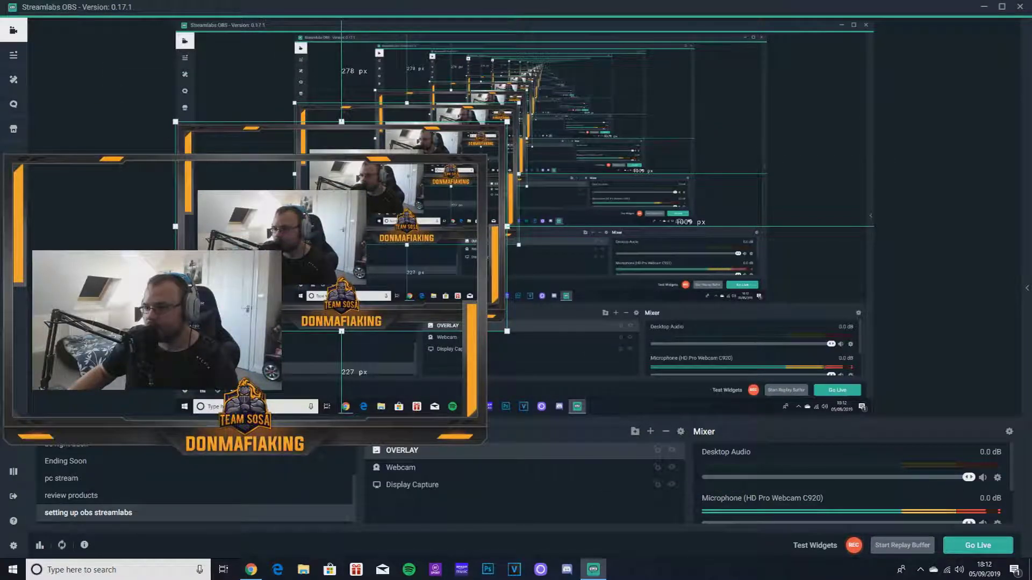
- Shrink the DONMAFIAFACECAM frame to fit around the webcam in the lower left, then deselect it
drag(487, 446, 283, 401)
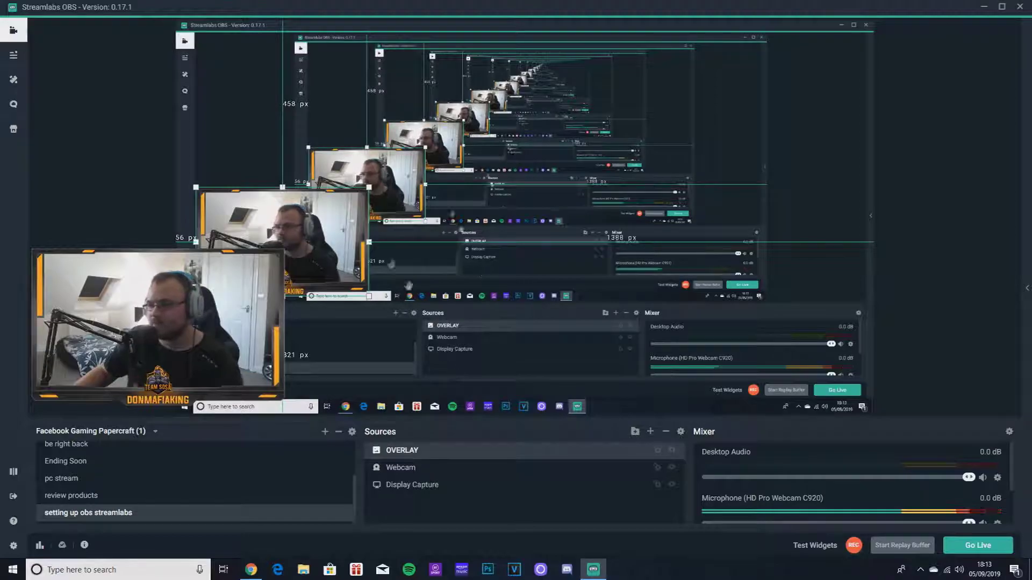
click(122, 186)
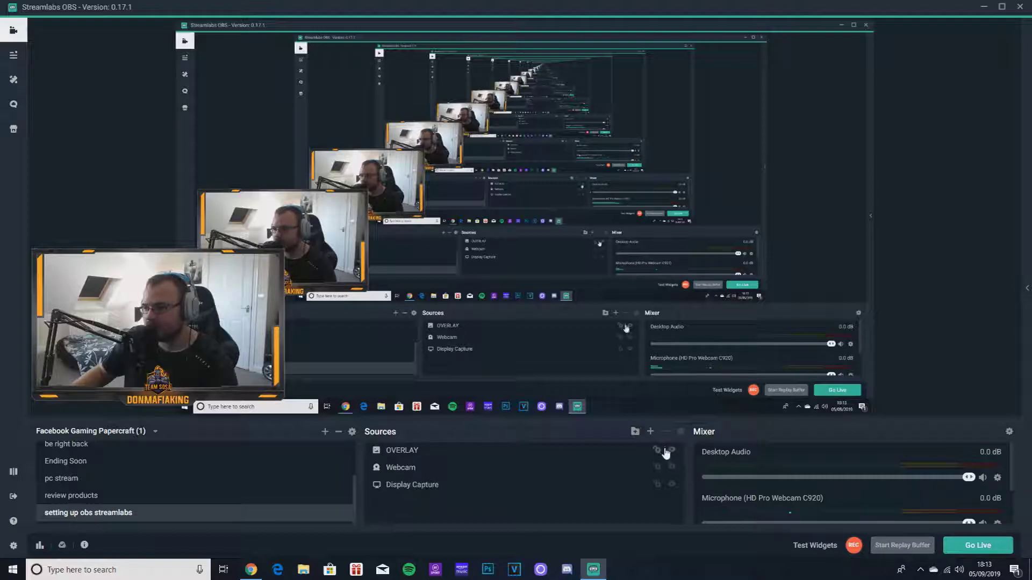
- Switch to the Streamlabs website in Chrome and log in with Twitch to reach the dashboard
click(249, 573)
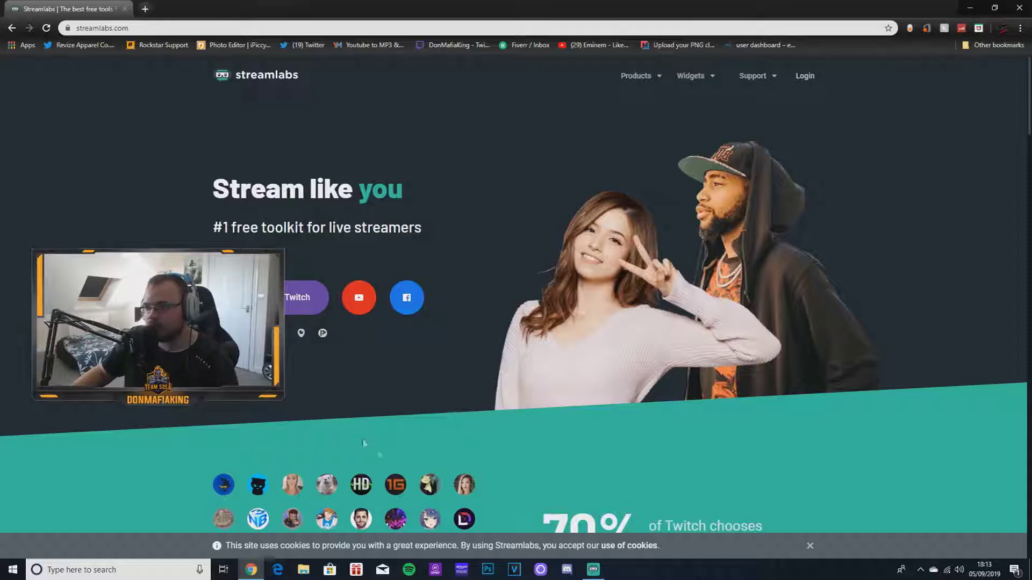
click(593, 573)
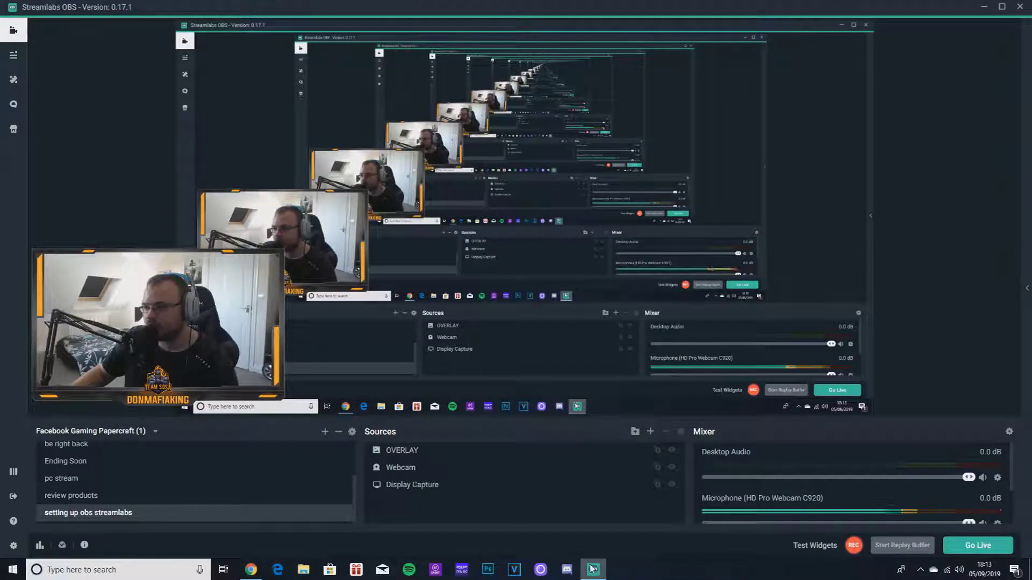
click(592, 571)
click(591, 570)
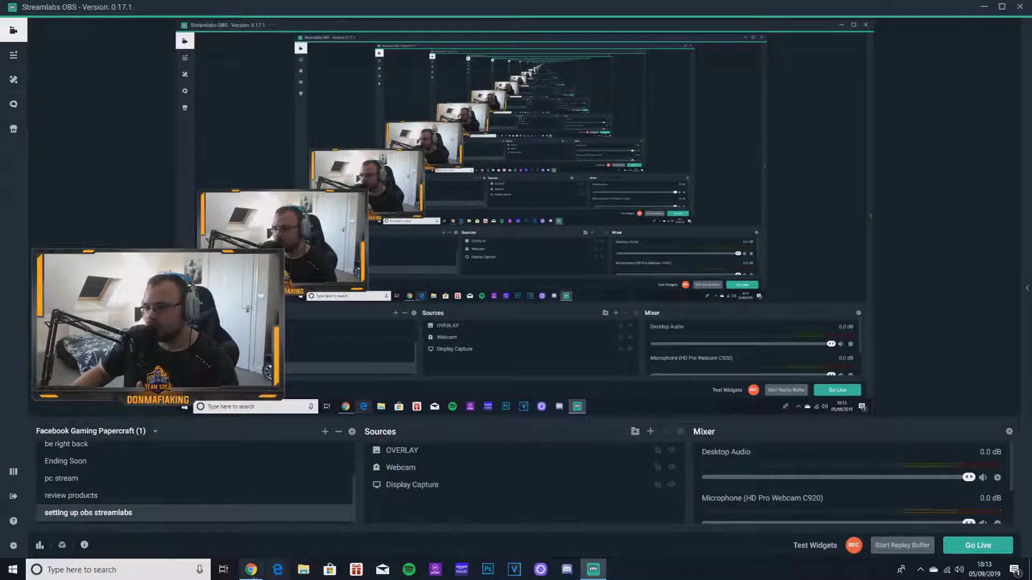
click(251, 569)
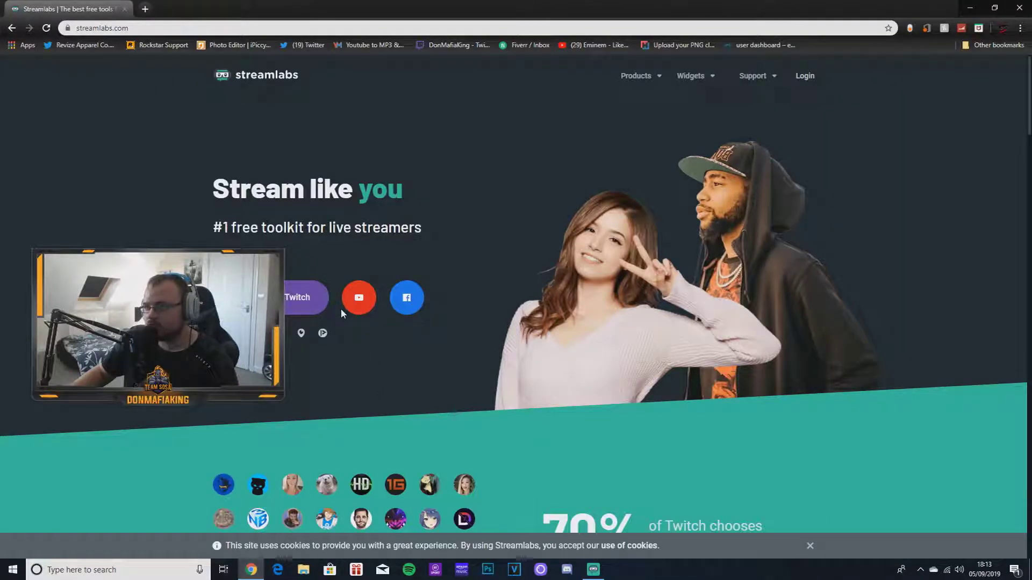
click(297, 307)
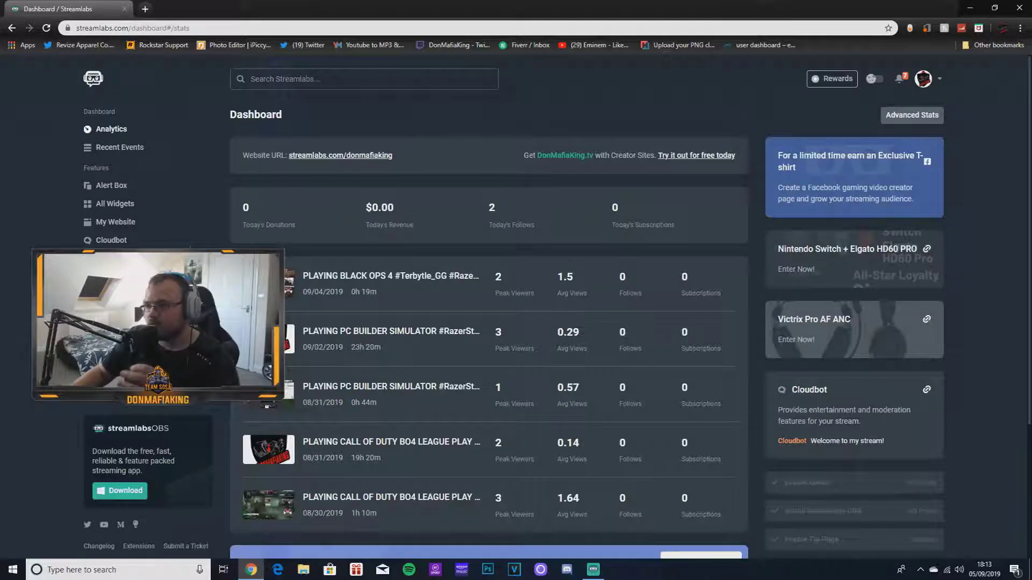
- Open the Alert Box settings page and scroll through it
click(111, 186)
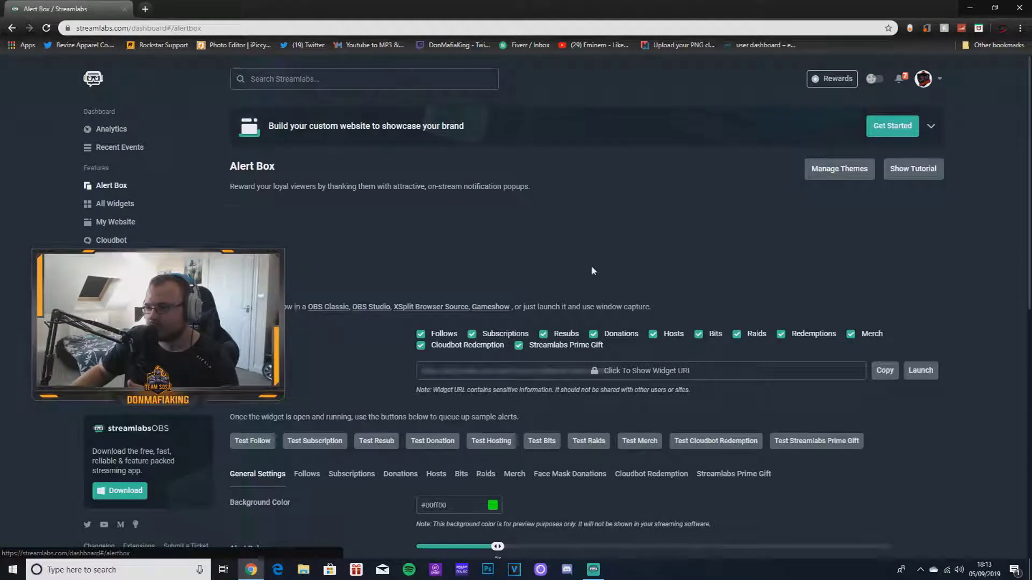
scroll(592, 273, down, 2)
scroll(576, 274, down, 3)
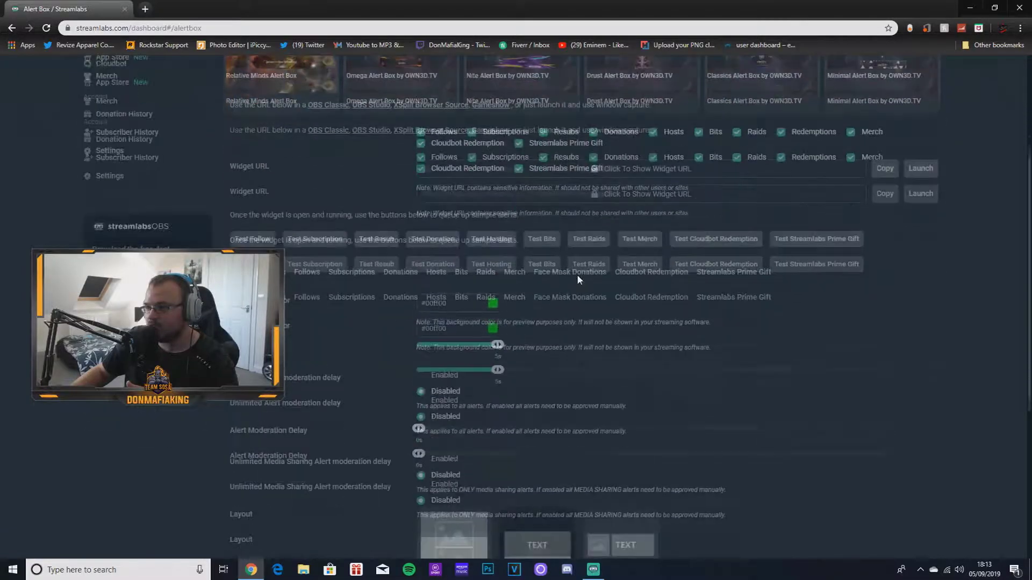
scroll(521, 330, down, 4)
scroll(507, 365, up, 6)
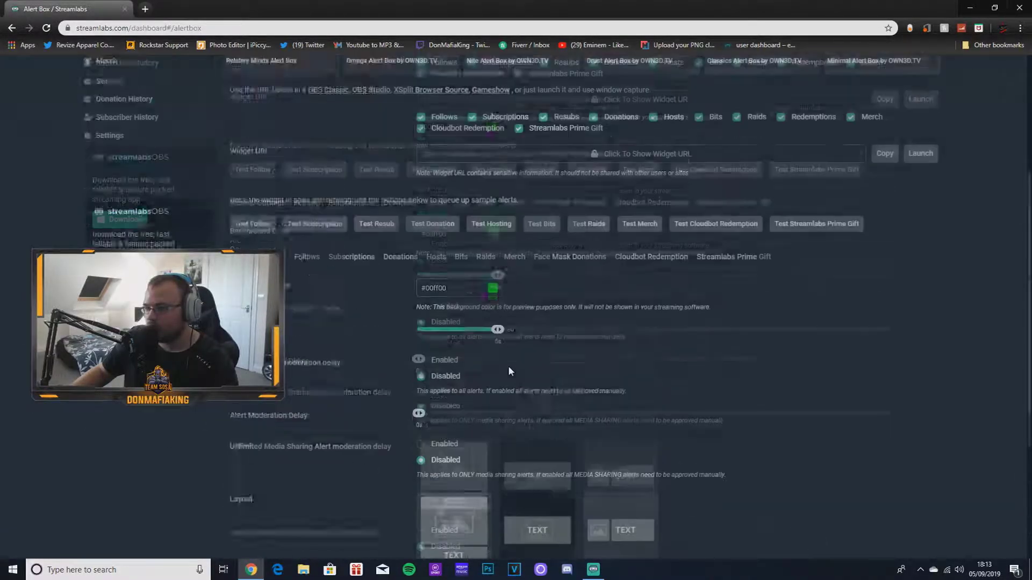
scroll(509, 370, up, 3)
- Open the All Widgets gallery and scroll down to the Sponsor Banner card
click(115, 205)
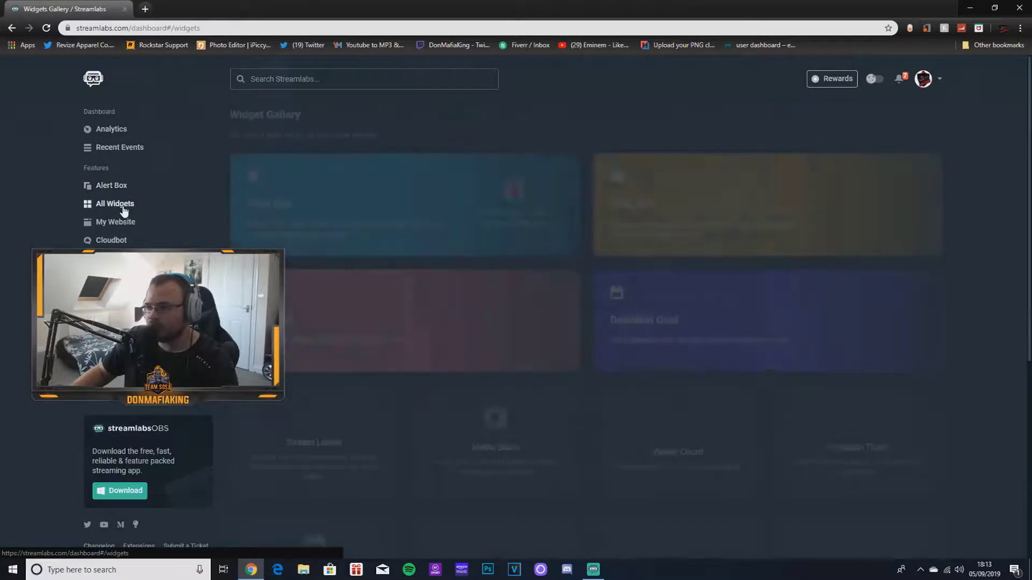
scroll(430, 348, down, 2)
scroll(430, 350, down, 2)
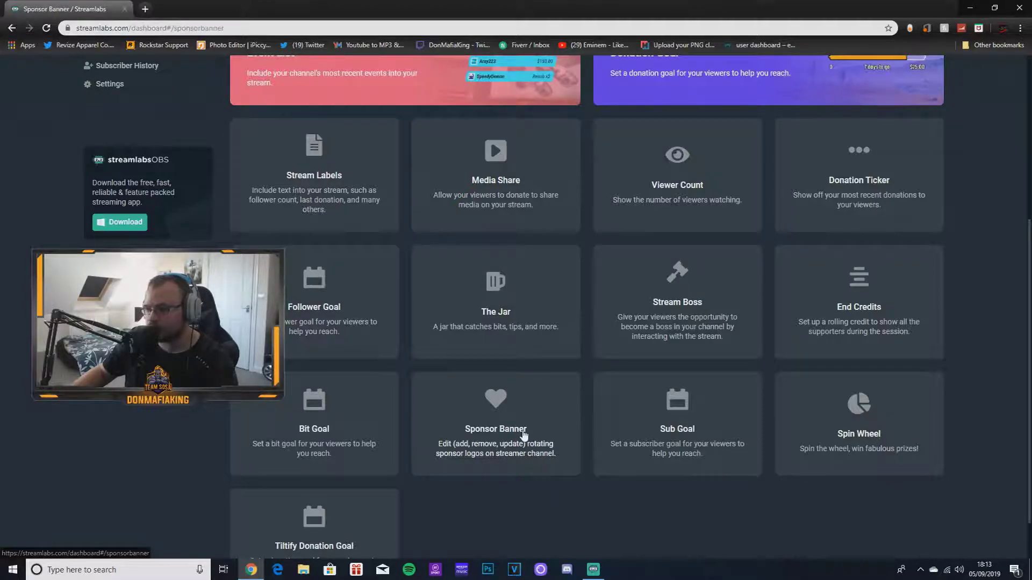
- Review the four rotating sponsor logos in Sponsor Banner settings and save them
scroll(478, 291, down, 3)
scroll(593, 274, down, 7)
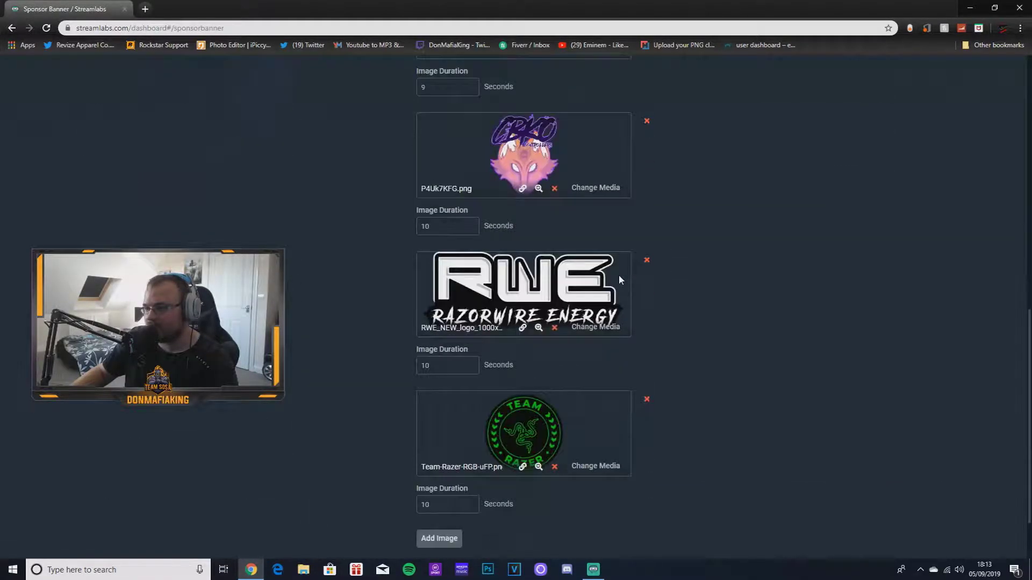
scroll(623, 323, up, 7)
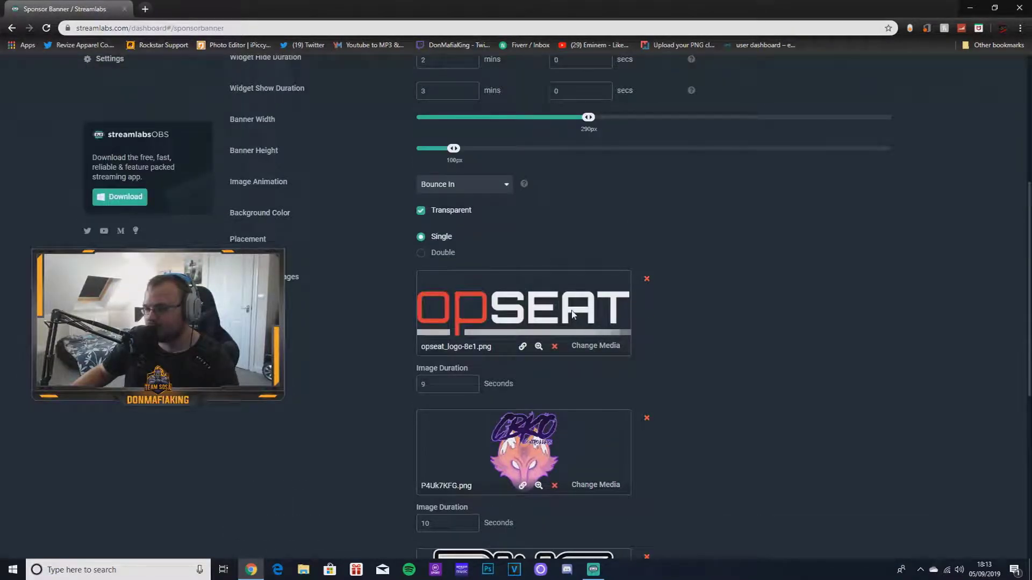
scroll(572, 315, down, 1)
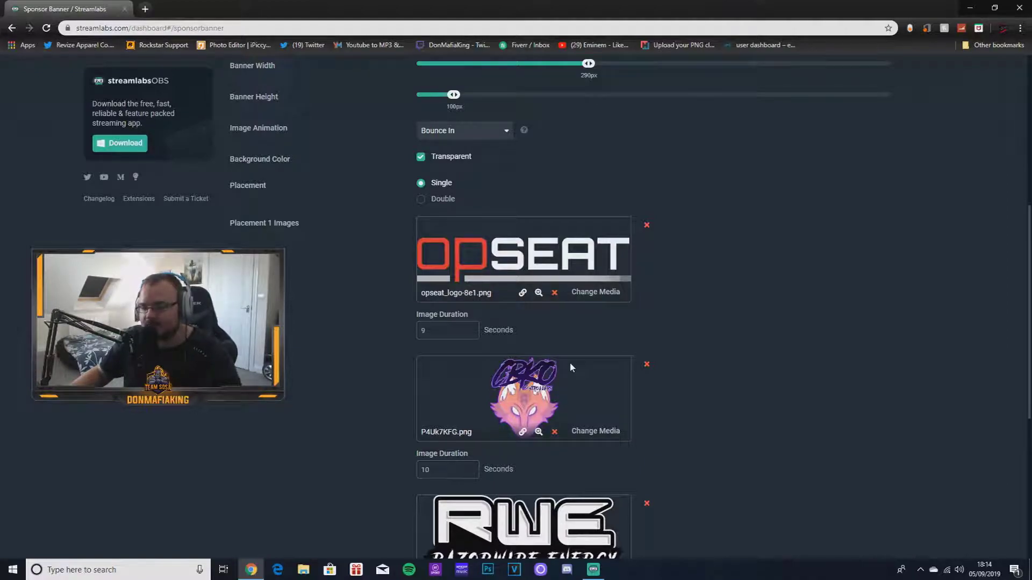
scroll(571, 367, down, 4)
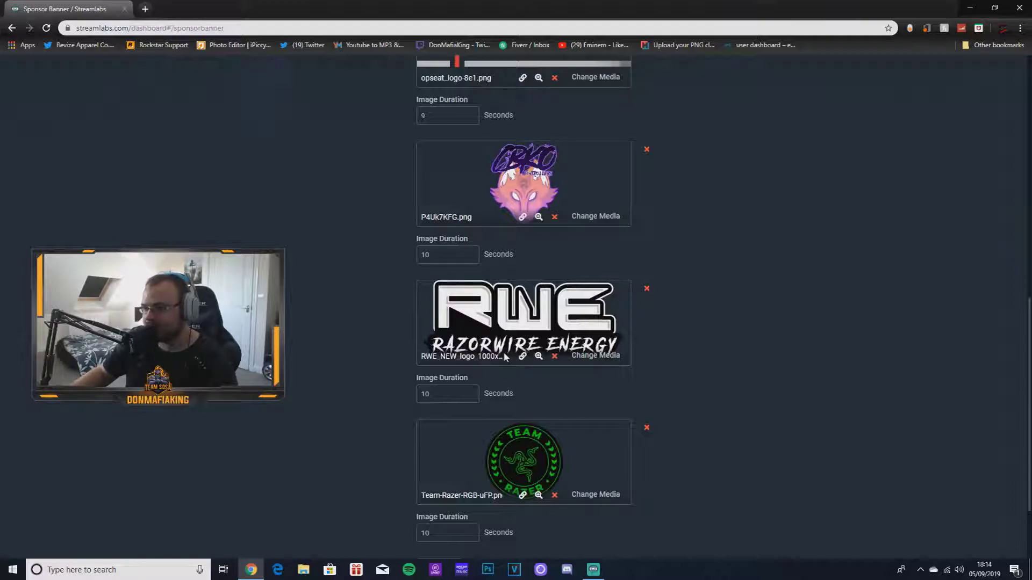
scroll(527, 490, down, 2)
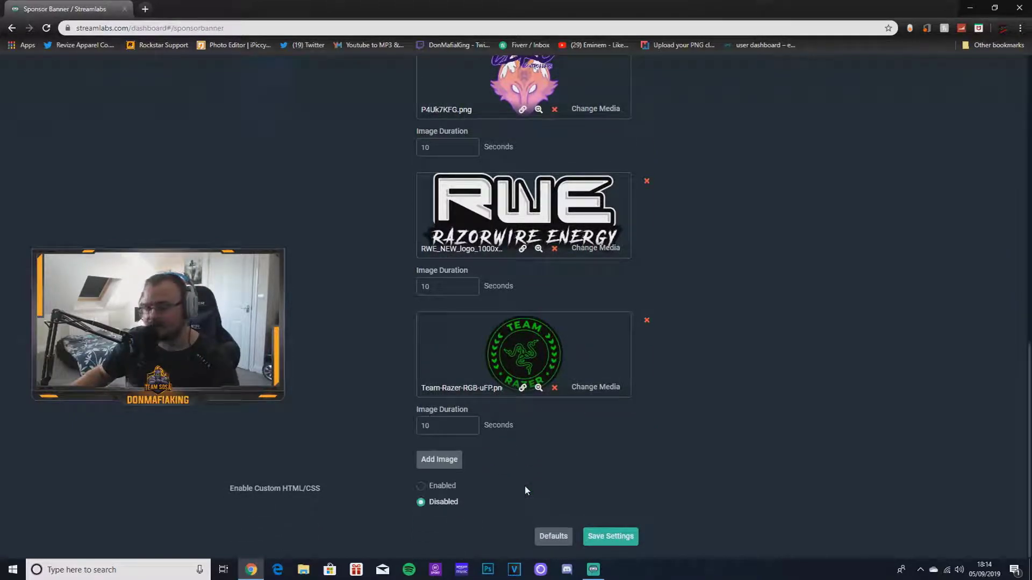
click(611, 538)
- Preview the sponsor banner in its launch window, close it, and return to Streamlabs OBS
scroll(758, 474, up, 15)
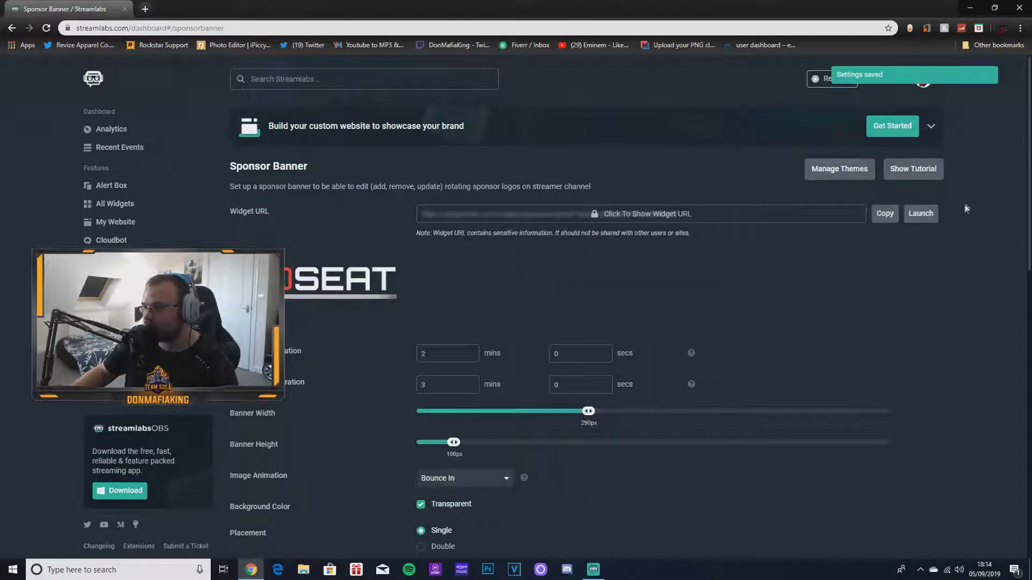
click(923, 215)
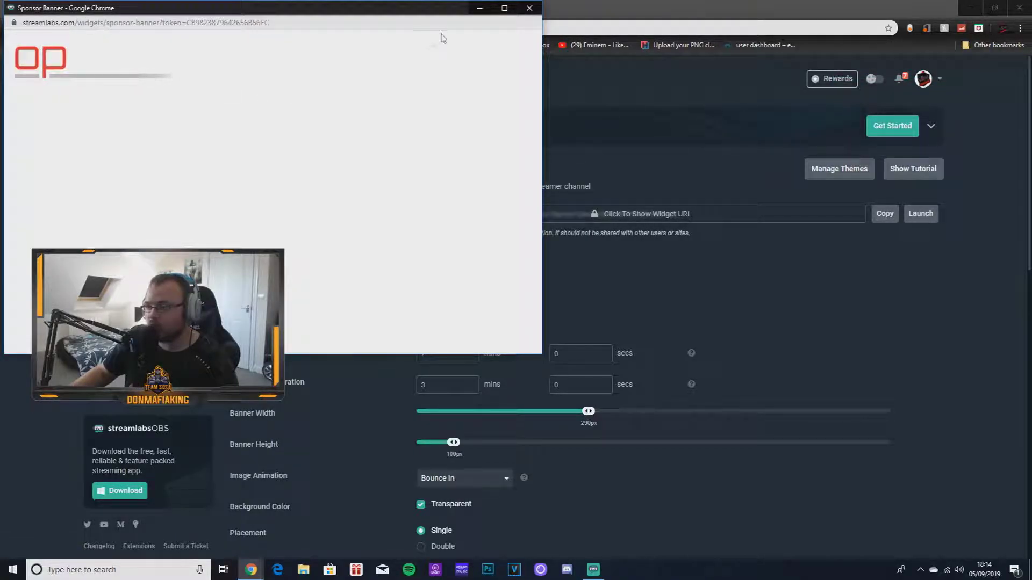
click(529, 8)
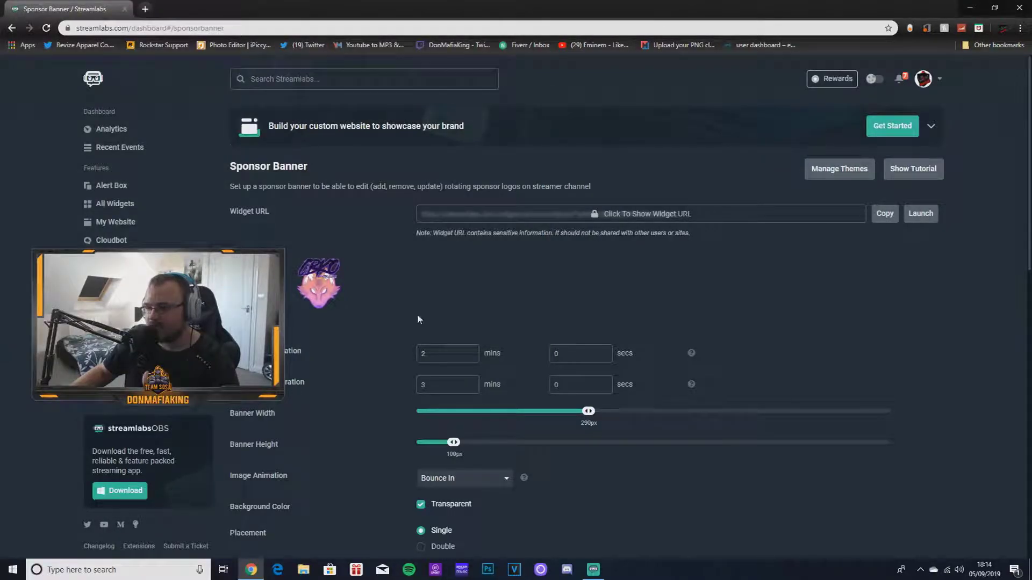
click(593, 569)
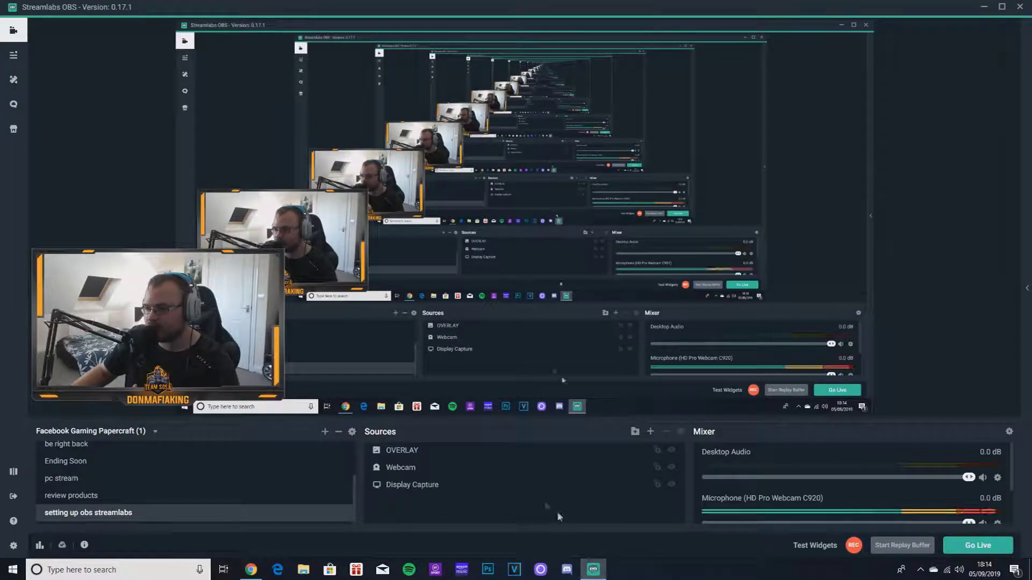
- Add the existing Sponsor Banner widget as a source and nudge it slightly right and down
click(651, 433)
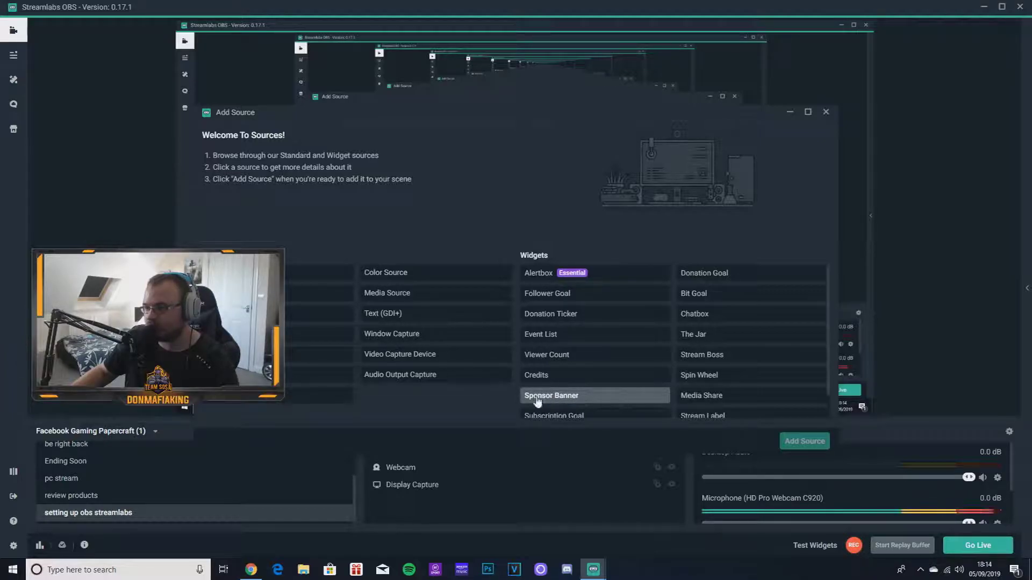
click(600, 402)
click(795, 449)
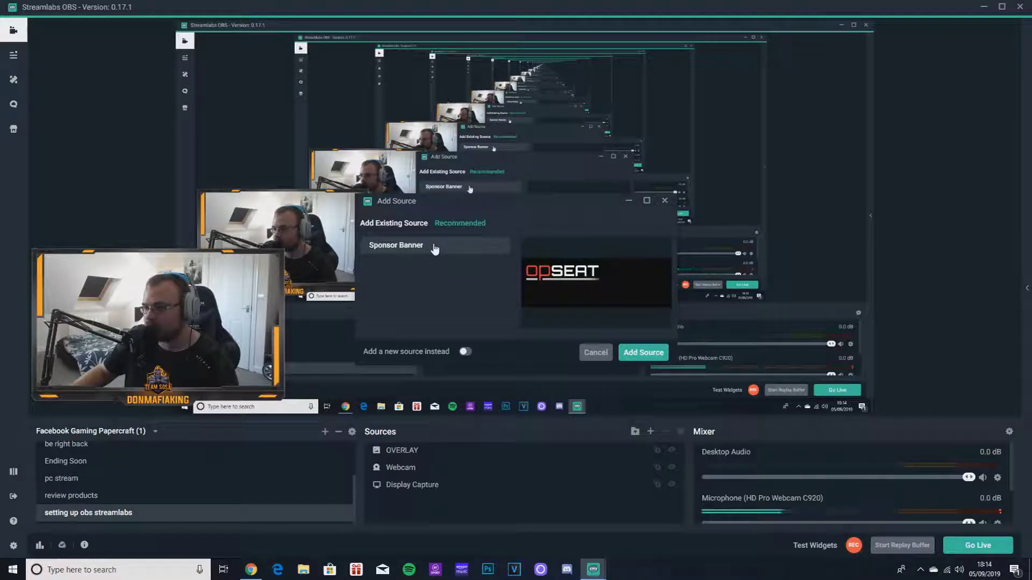
click(643, 352)
drag(298, 198, 312, 207)
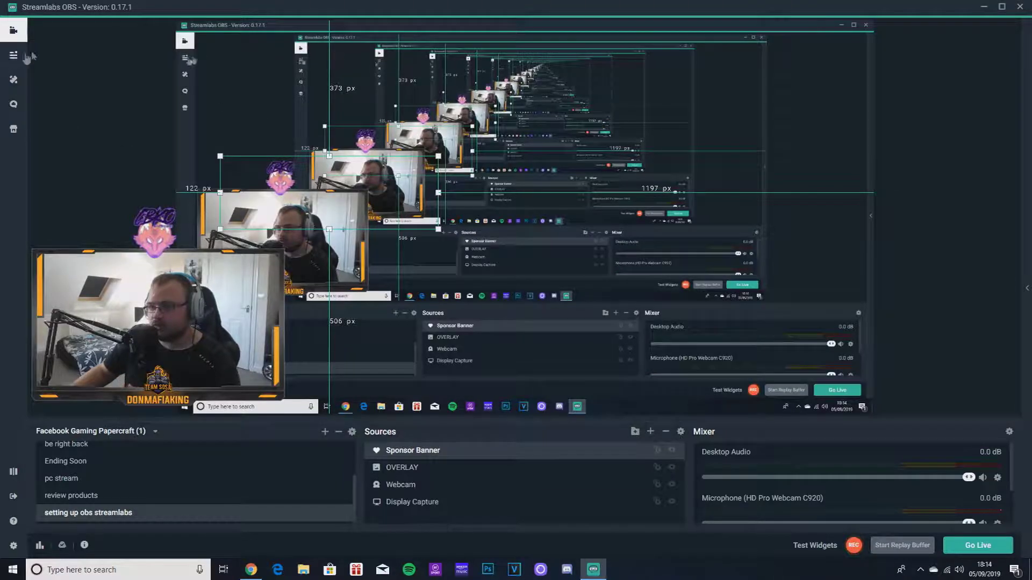
- Open the Themes library listing Scene Themes such as Drust, Borderline and Frontier
click(13, 80)
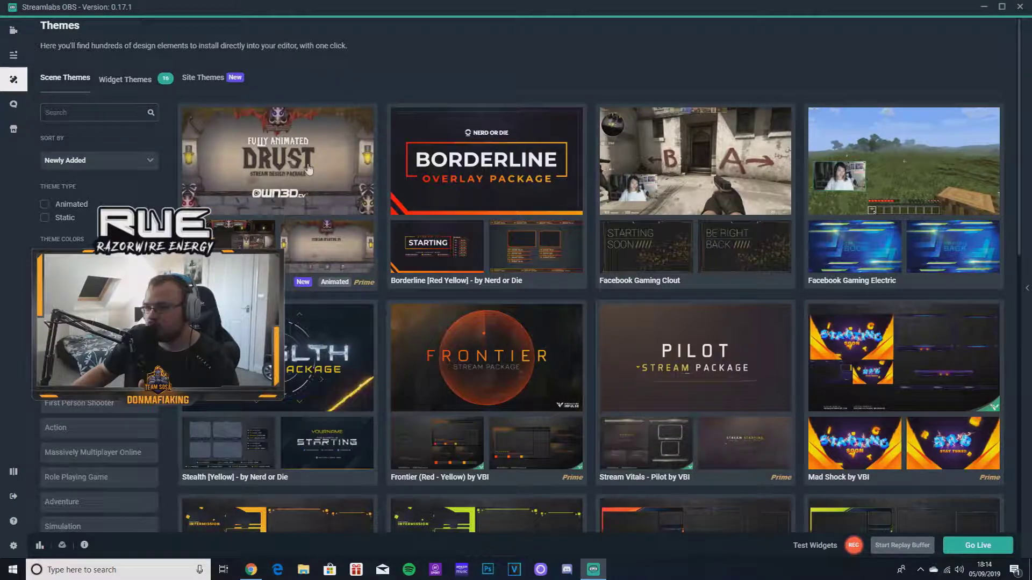
- Open the Relative Minds Alert Box widget theme and start its install
click(138, 80)
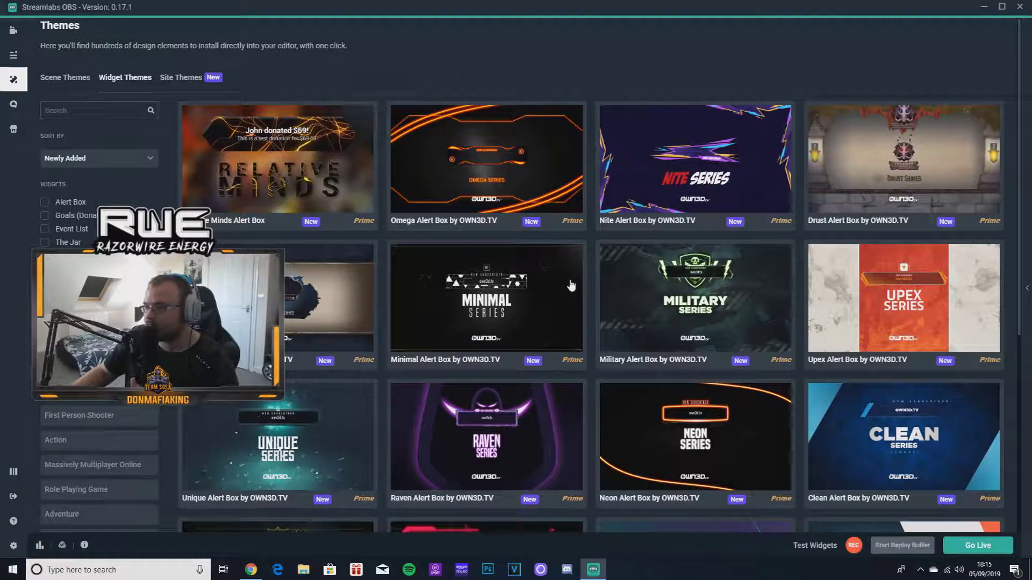
click(260, 176)
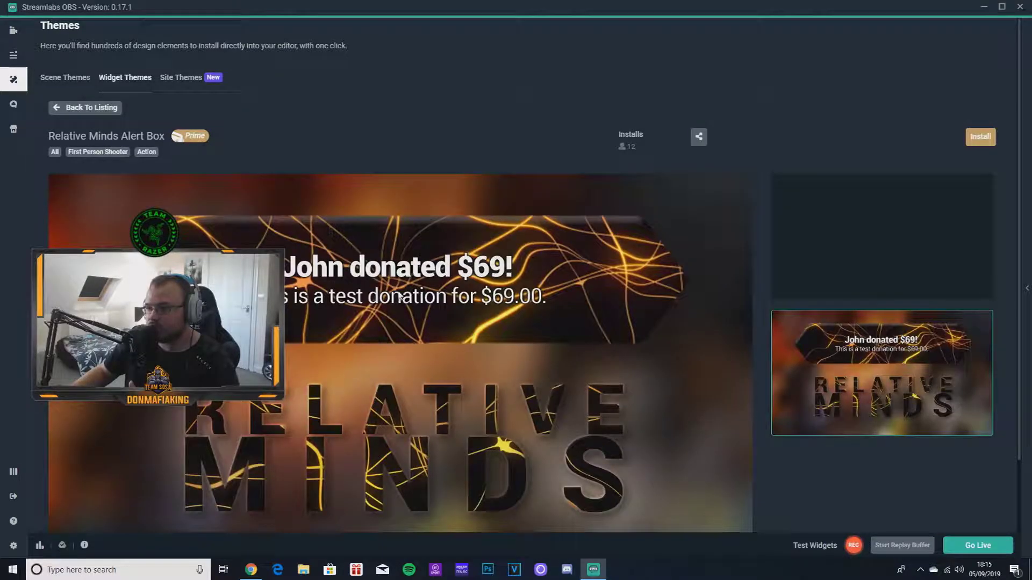
scroll(398, 293, down, 2)
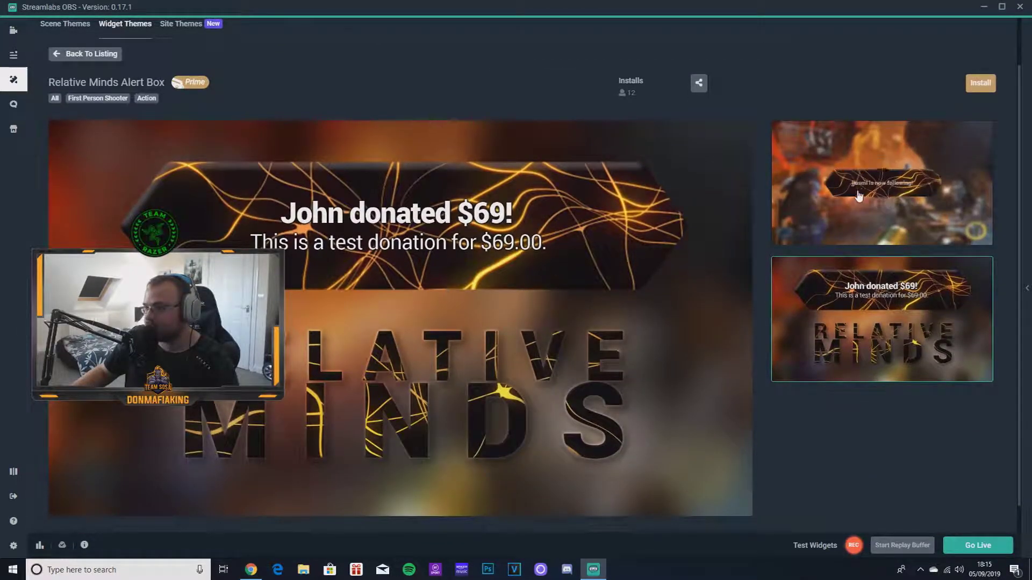
click(981, 85)
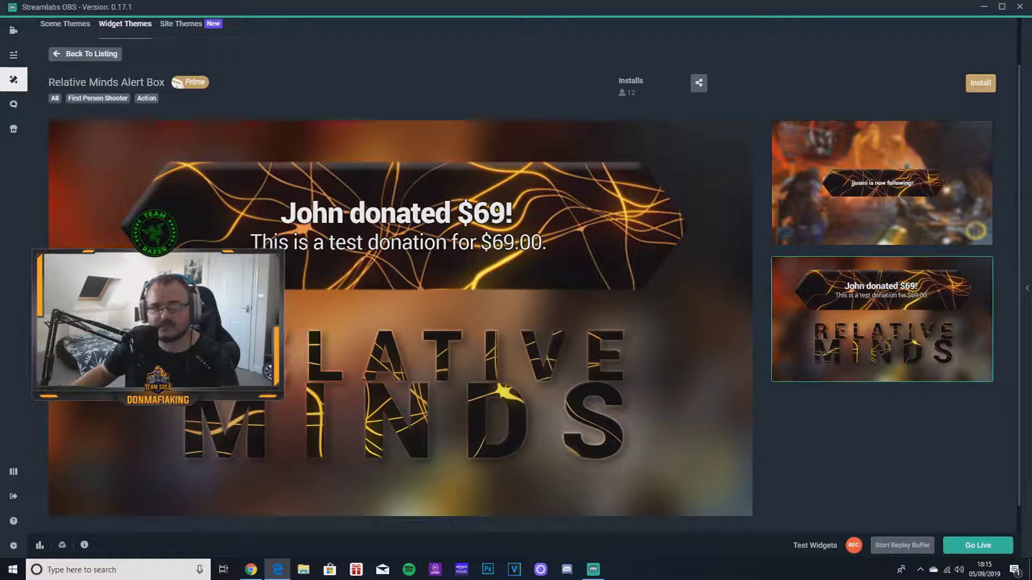